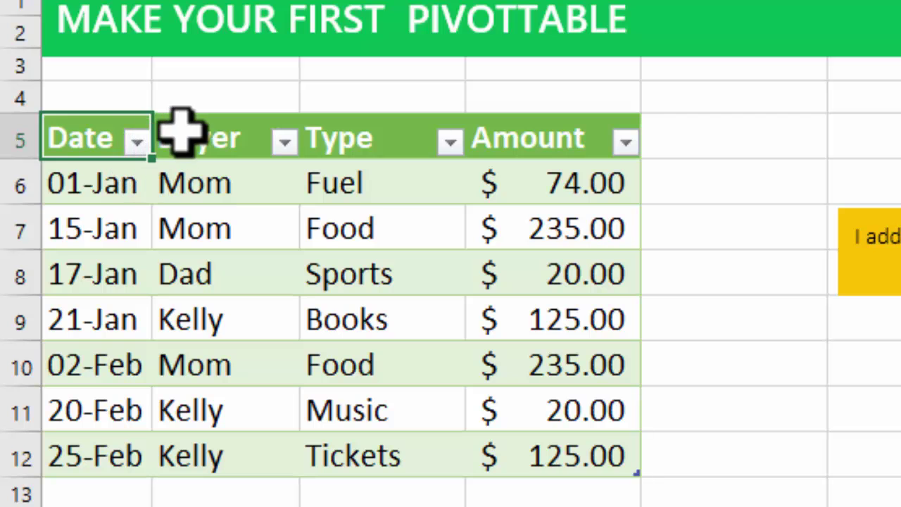
Examine the expense table's column headers, its records from 01-Jan to 25-Feb, and the Amount column.
{"action": "left_click", "coordinate": [181, 135]}
{"action": "left_click", "coordinate": [386, 136]}
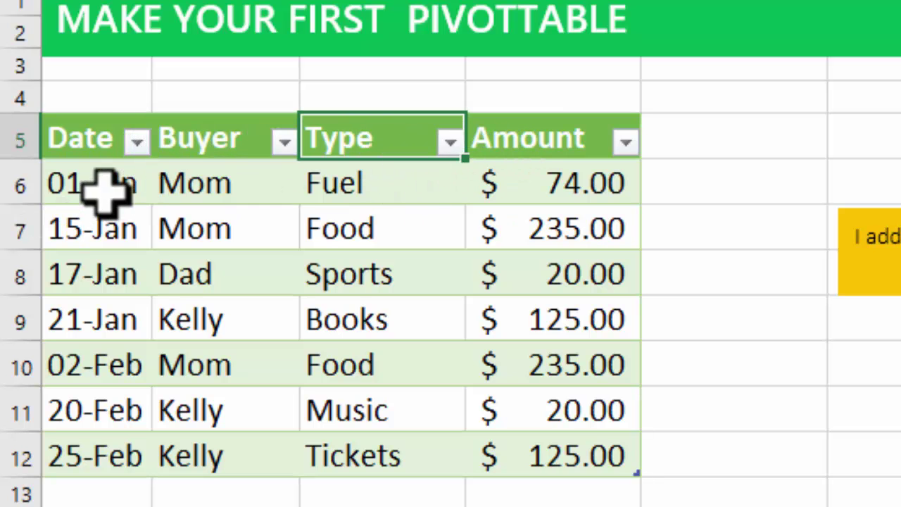
{"action": "left_click_drag", "start_coordinate": [105, 189], "coordinate": [563, 440]}
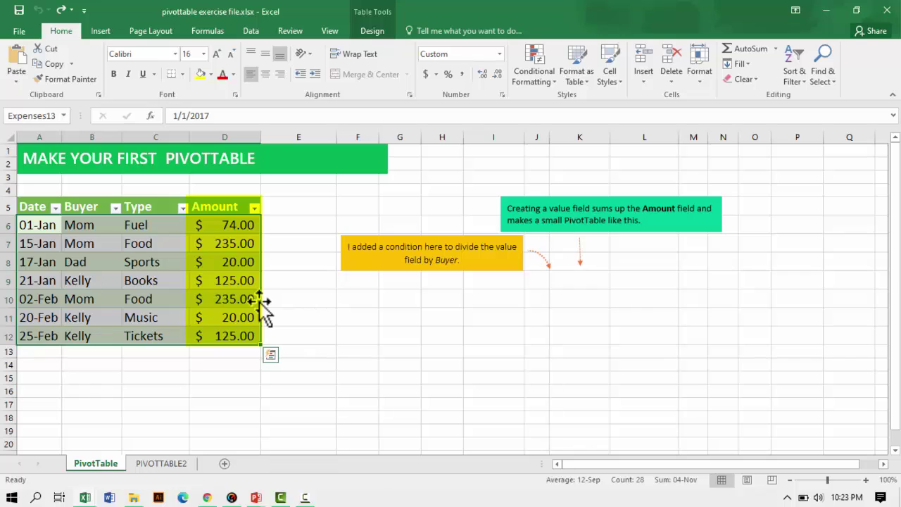
{"action": "left_click", "coordinate": [215, 224]}
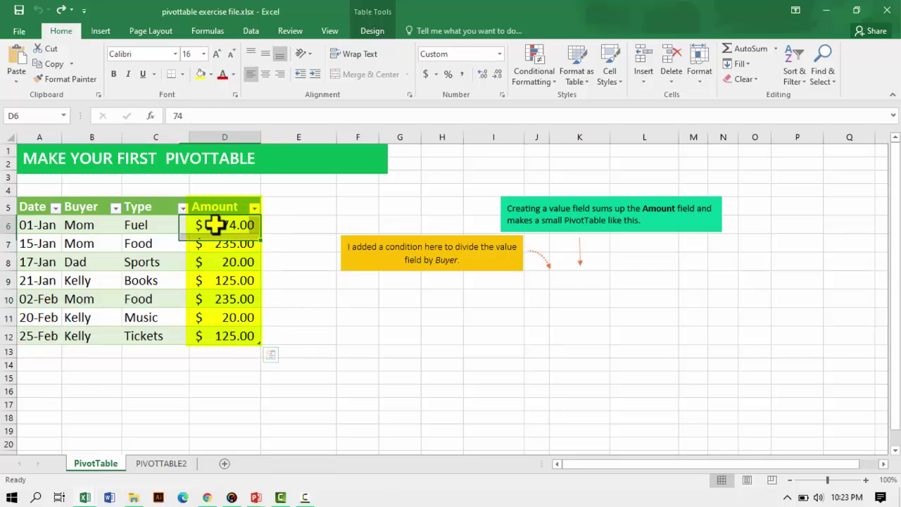
{"action": "left_click_drag", "start_coordinate": [221, 206], "coordinate": [224, 324]}
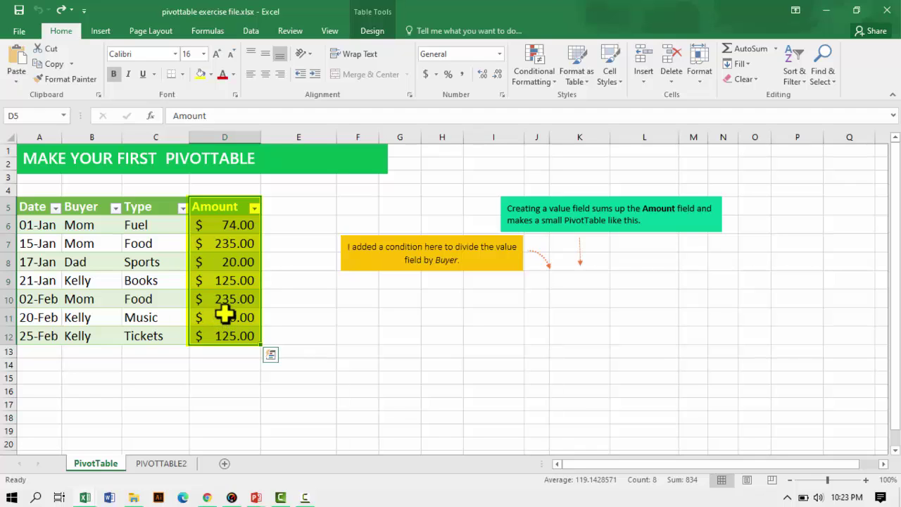
Create a PivotTable from the Expenses13 table, placed on the existing worksheet at cell K9.
{"action": "left_click", "coordinate": [563, 279]}
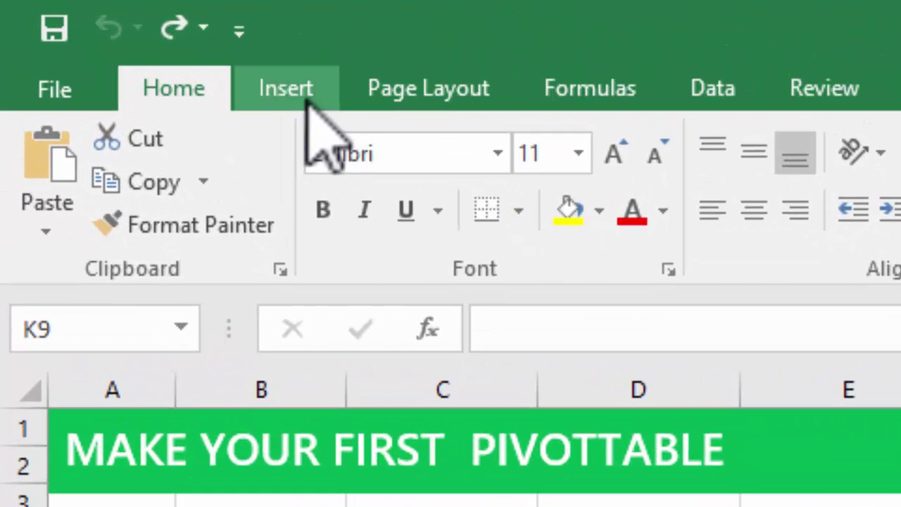
{"action": "left_click", "coordinate": [304, 95]}
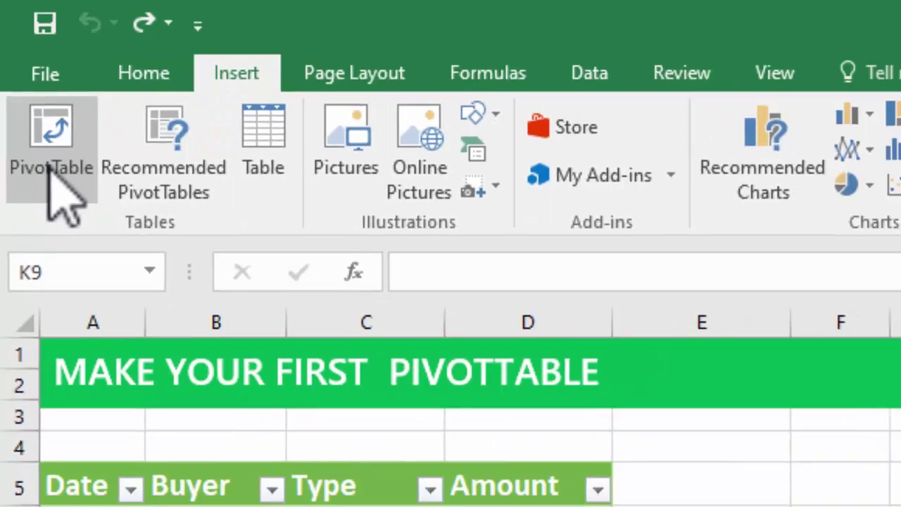
{"action": "left_click", "coordinate": [51, 169]}
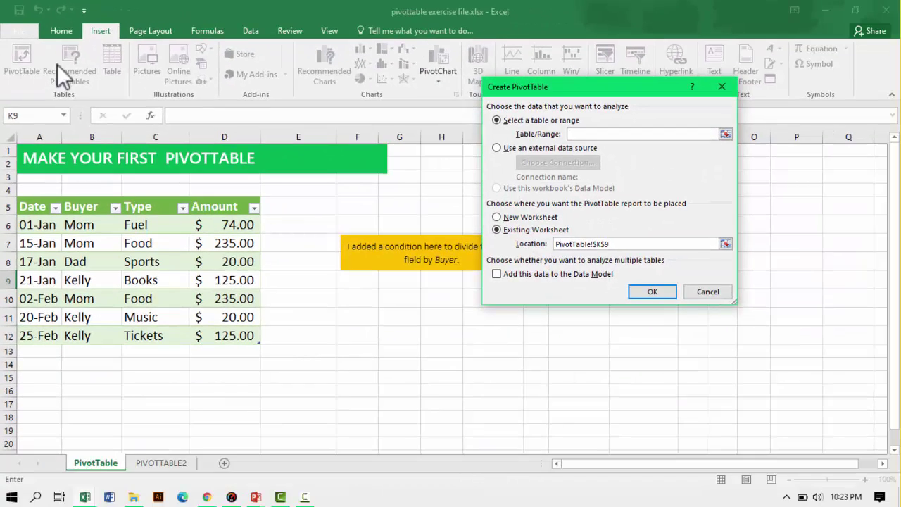
{"action": "left_click_drag", "start_coordinate": [473, 109], "coordinate": [419, 145]}
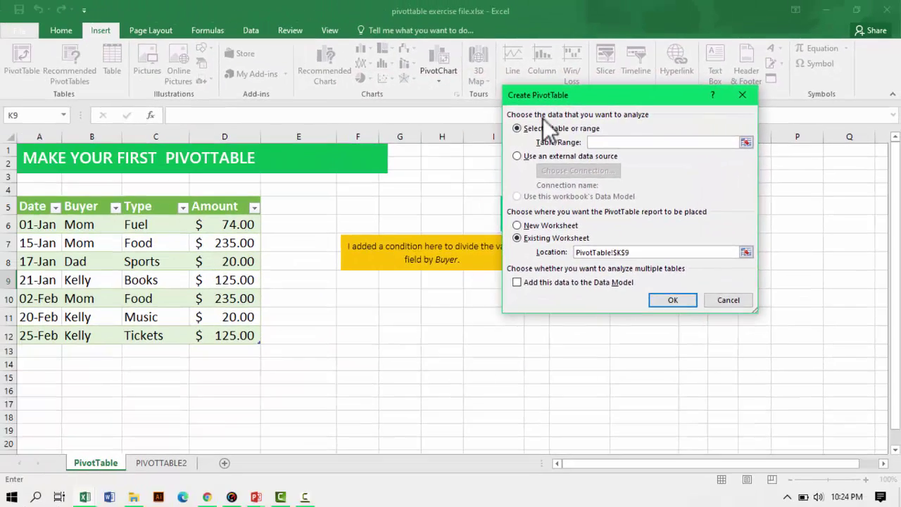
{"action": "left_click_drag", "start_coordinate": [484, 83], "coordinate": [391, 72]}
{"action": "left_click_drag", "start_coordinate": [524, 82], "coordinate": [526, 82]}
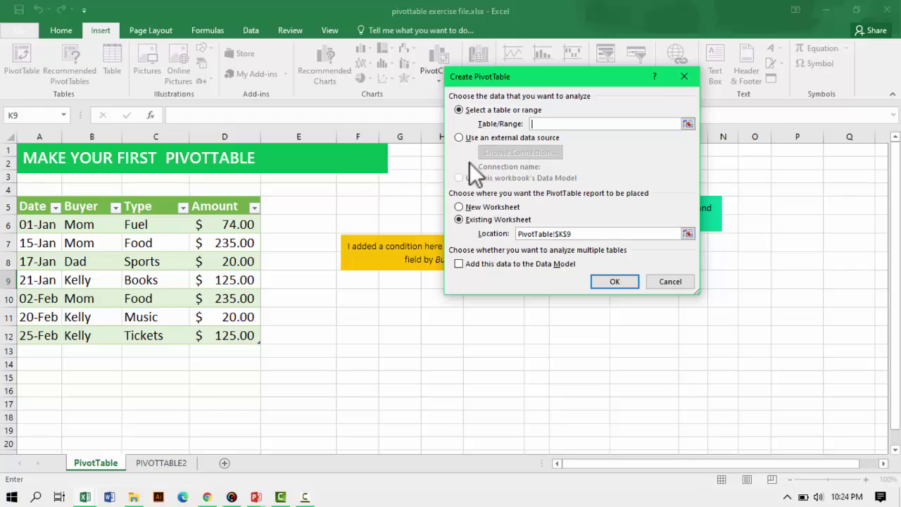
{"action": "left_click_drag", "start_coordinate": [33, 226], "coordinate": [224, 326]}
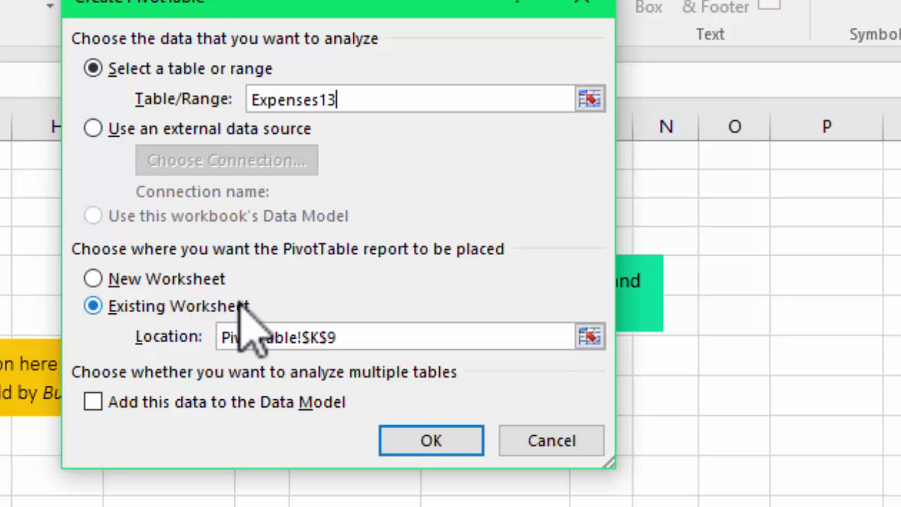
{"action": "left_click_drag", "start_coordinate": [281, 8], "coordinate": [0, 10]}
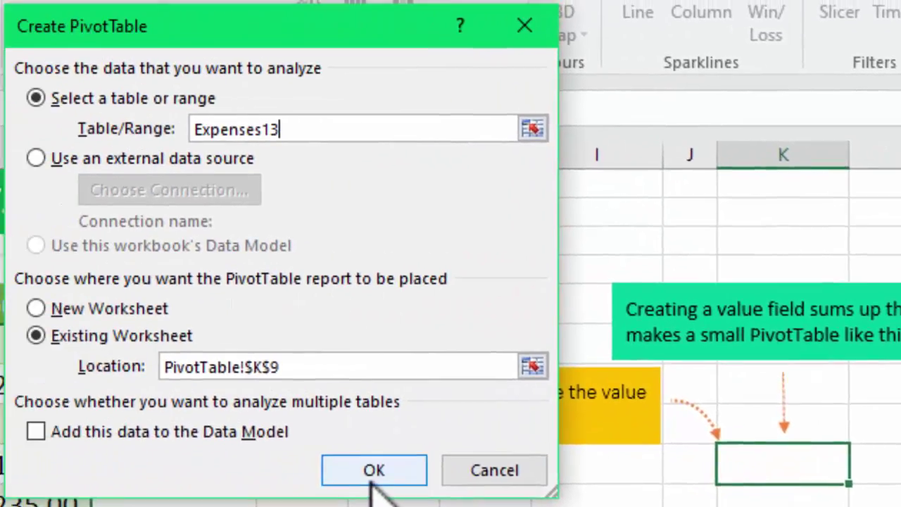
{"action": "left_click", "coordinate": [126, 462]}
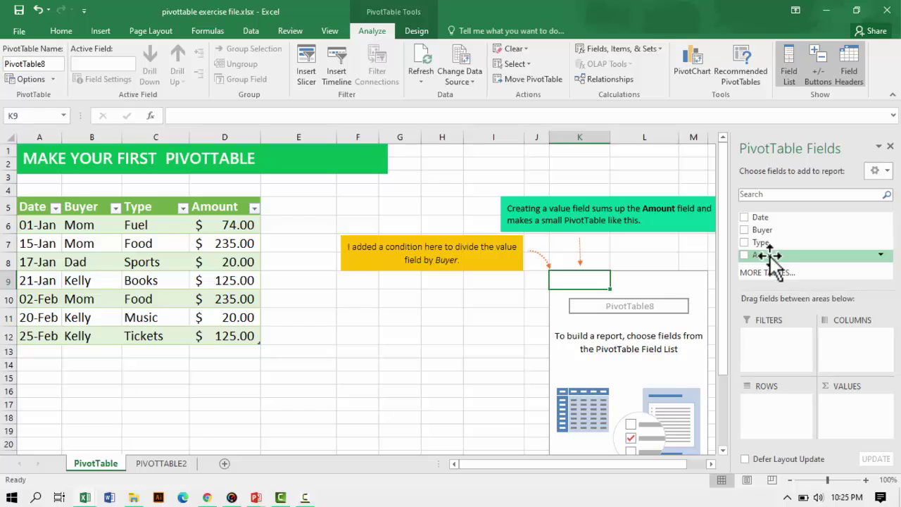
Add Amount as the summed value field of the PivotTable and break it down by Buyer in rows.
{"action": "mouse_move", "coordinate": [771, 255]}
{"action": "left_mouse_down"}
{"action": "mouse_move", "coordinate": [817, 294]}
{"action": "mouse_move", "coordinate": [845, 359]}
{"action": "mouse_move", "coordinate": [842, 405]}
{"action": "left_mouse_up"}
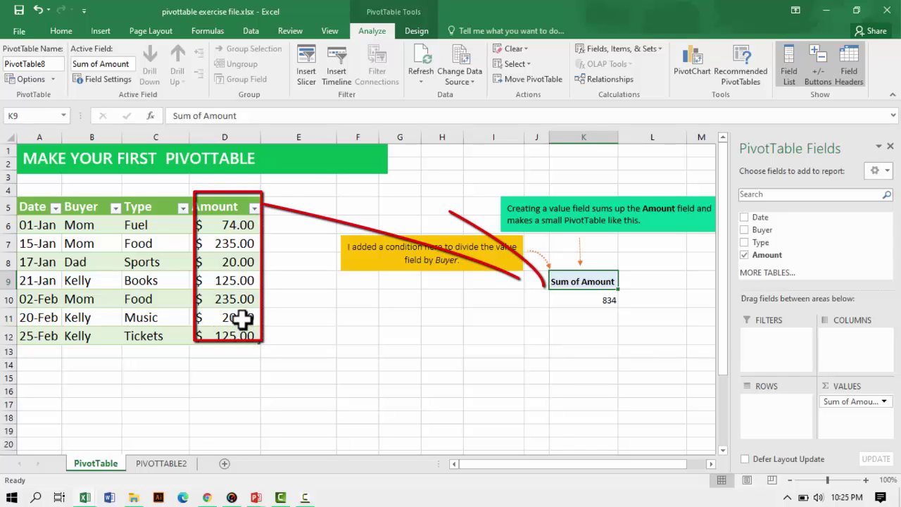
{"action": "left_click", "coordinate": [563, 297]}
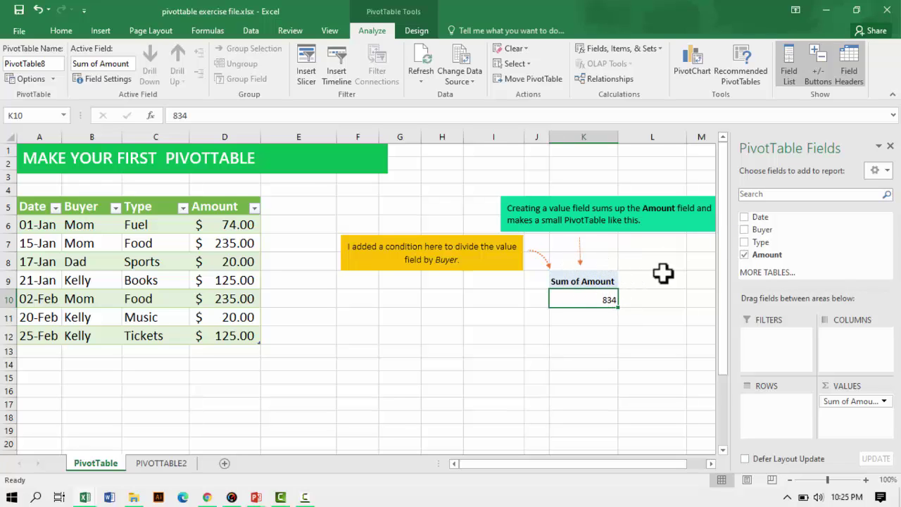
{"action": "left_click_drag", "start_coordinate": [761, 233], "coordinate": [780, 409]}
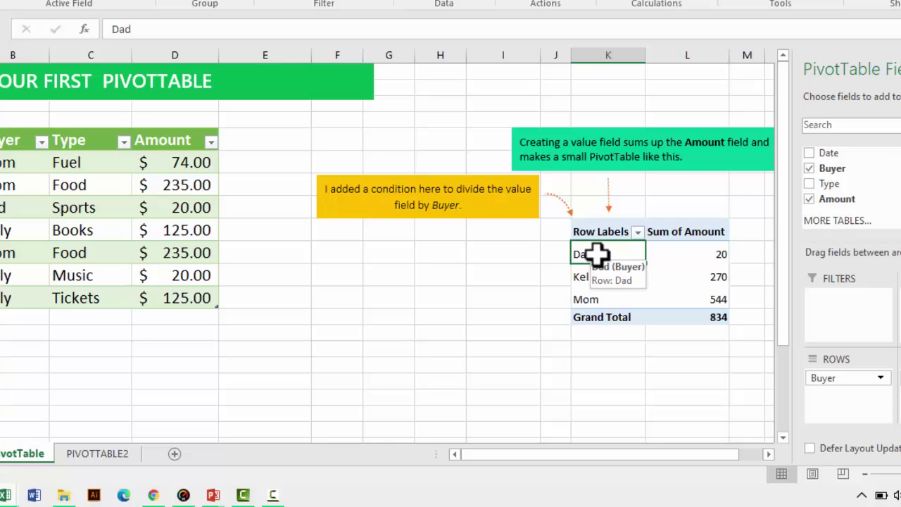
{"action": "left_click", "coordinate": [712, 254]}
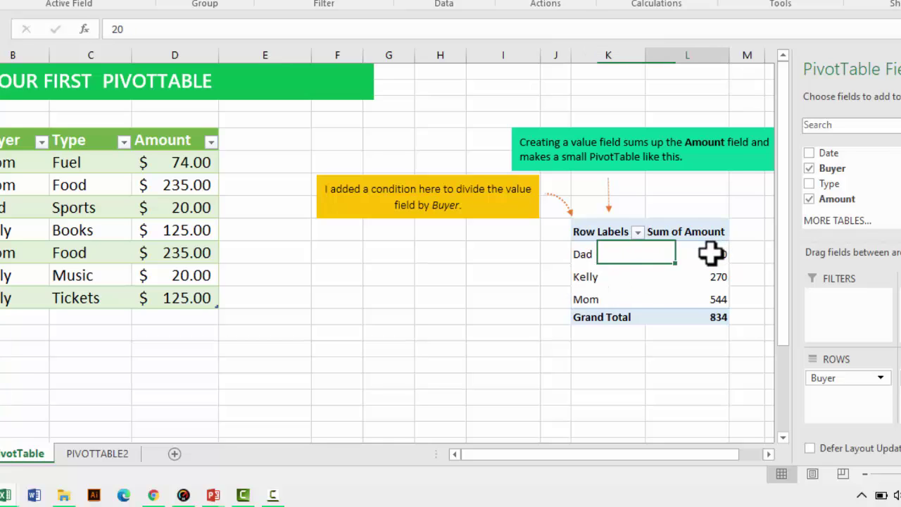
{"action": "left_click", "coordinate": [715, 316]}
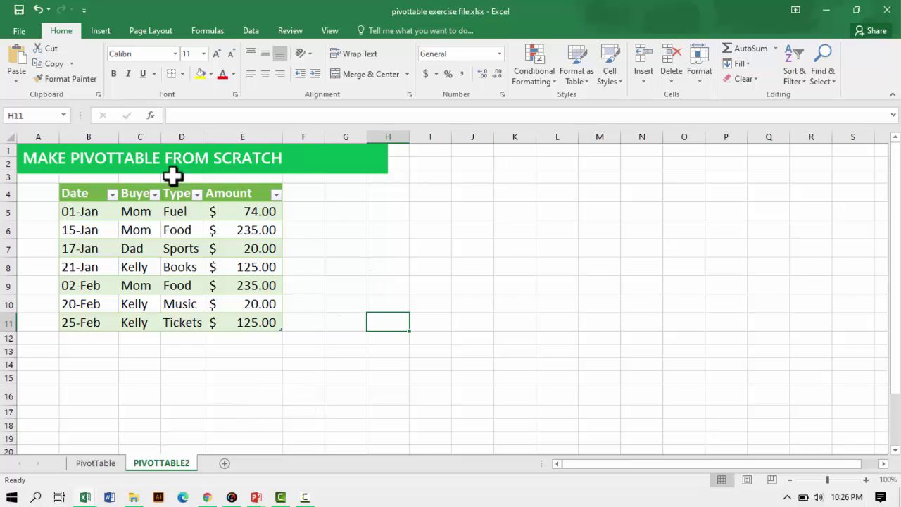
Create a PivotTable on a new worksheet from the Expenses136 table on the PIVOTTABLE2 sheet.
{"action": "left_click", "coordinate": [138, 247]}
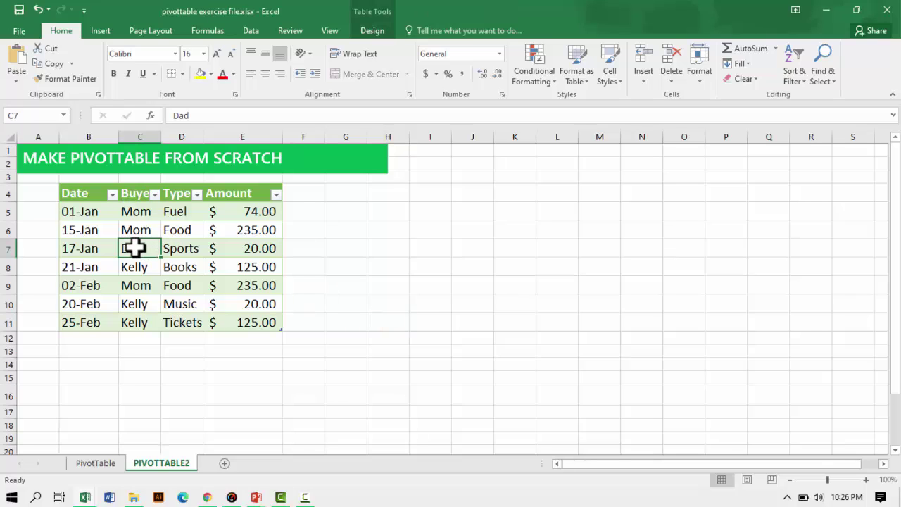
{"action": "left_click", "coordinate": [99, 32]}
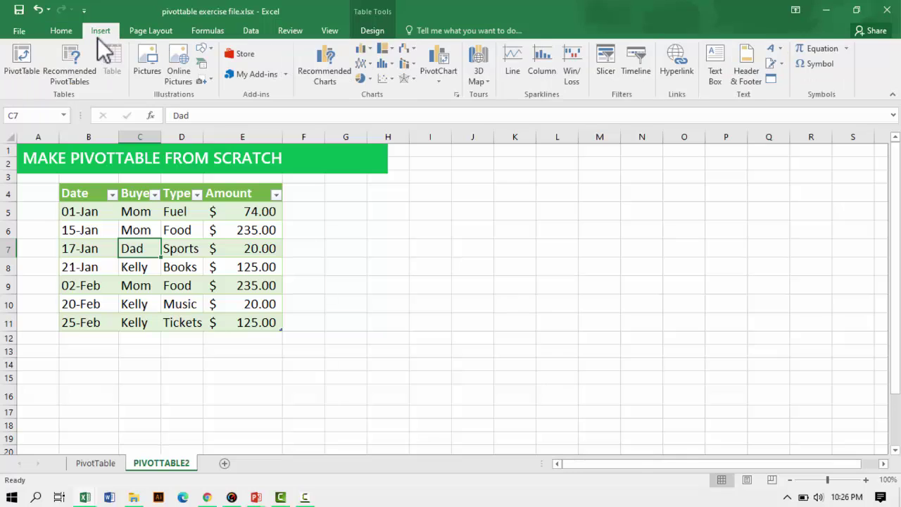
{"action": "left_click", "coordinate": [19, 76]}
{"action": "left_click_drag", "start_coordinate": [285, 76], "coordinate": [593, 115]}
{"action": "left_click", "coordinate": [666, 165]}
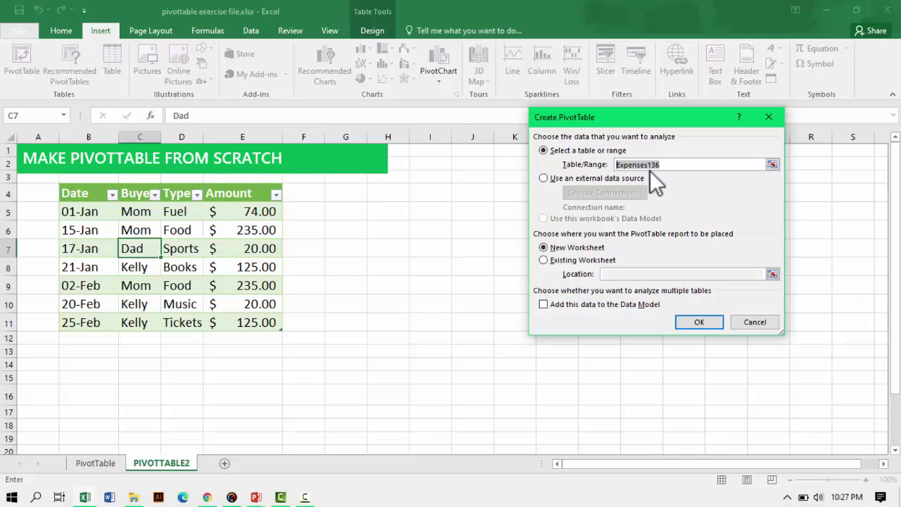
{"action": "left_click_drag", "start_coordinate": [665, 164], "coordinate": [636, 164]}
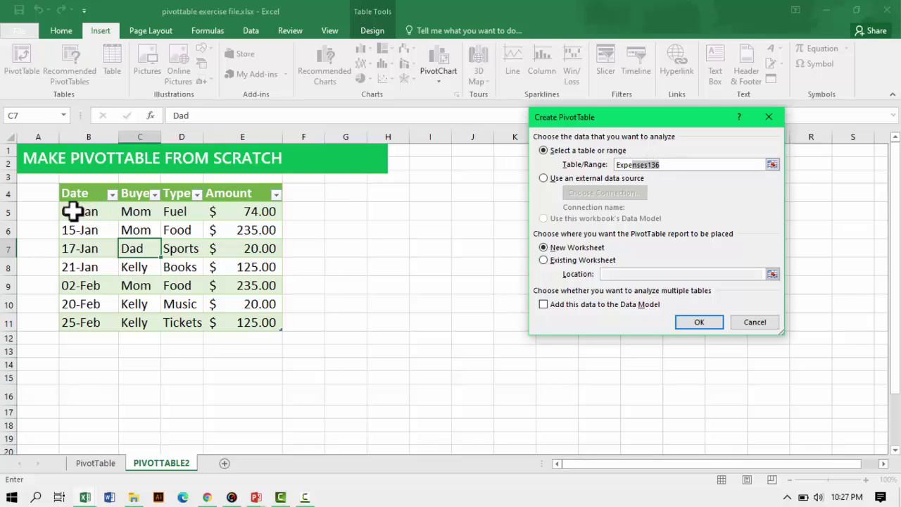
{"action": "left_click_drag", "start_coordinate": [72, 211], "coordinate": [182, 322]}
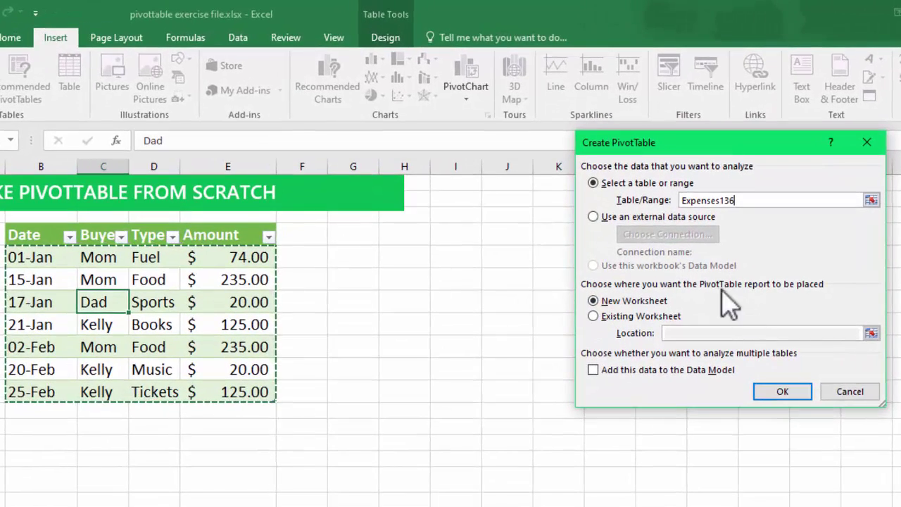
{"action": "left_click_drag", "start_coordinate": [745, 201], "coordinate": [680, 201]}
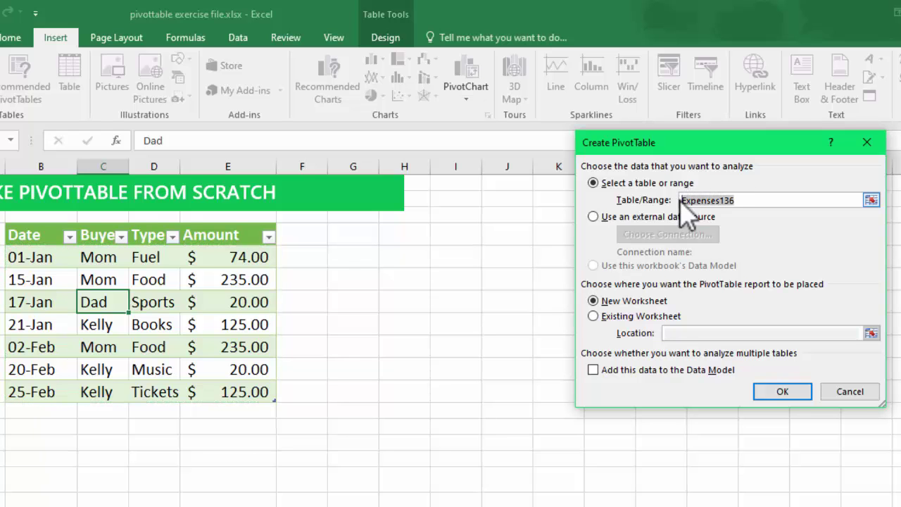
{"action": "left_click", "coordinate": [778, 391]}
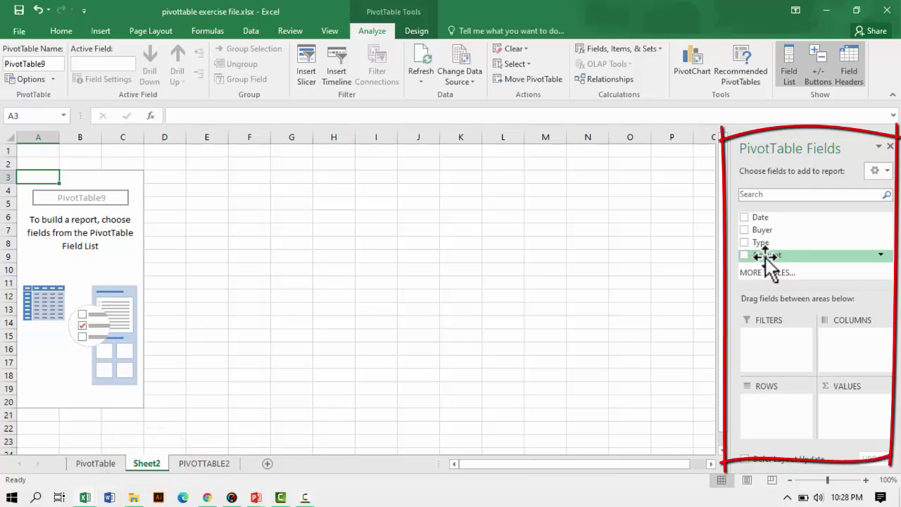
Set up the new PivotTable with Amount as the summed value field and Type as the row field.
{"action": "left_click_drag", "start_coordinate": [765, 258], "coordinate": [850, 397]}
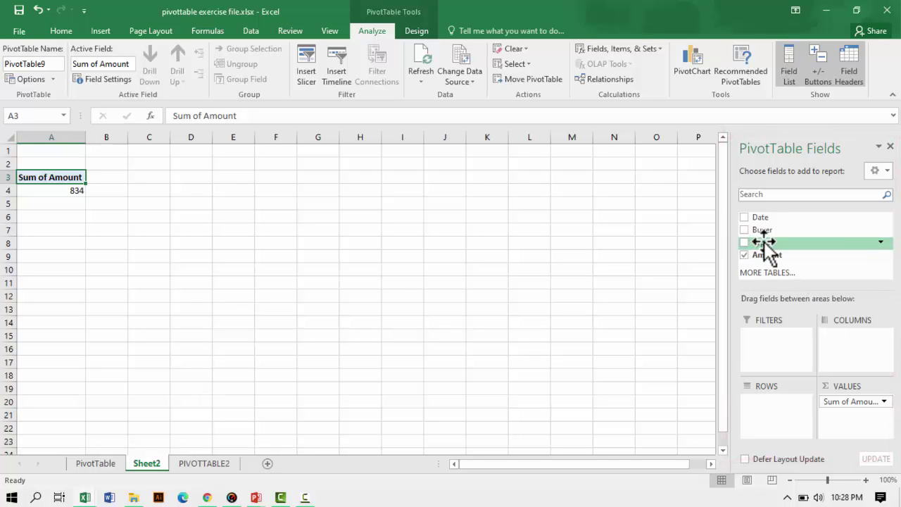
{"action": "left_click_drag", "start_coordinate": [765, 243], "coordinate": [774, 403]}
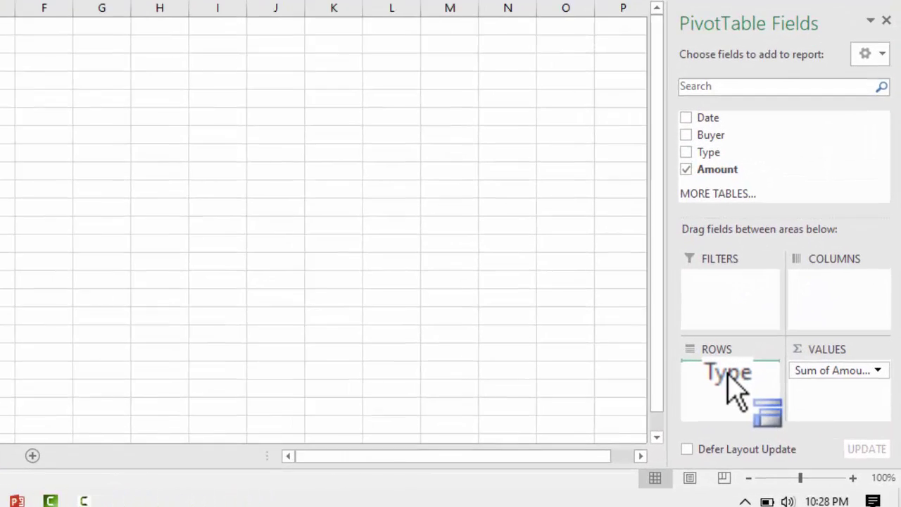
{"action": "left_click_drag", "start_coordinate": [728, 373], "coordinate": [704, 356]}
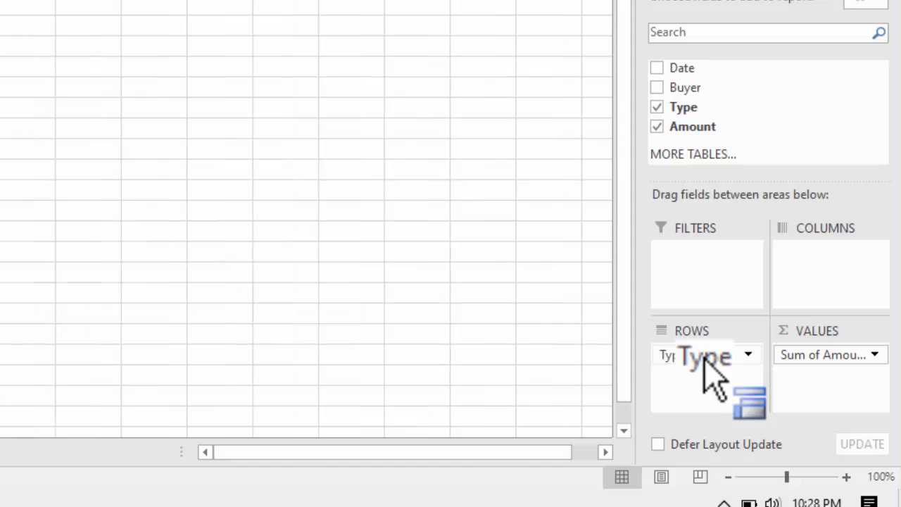